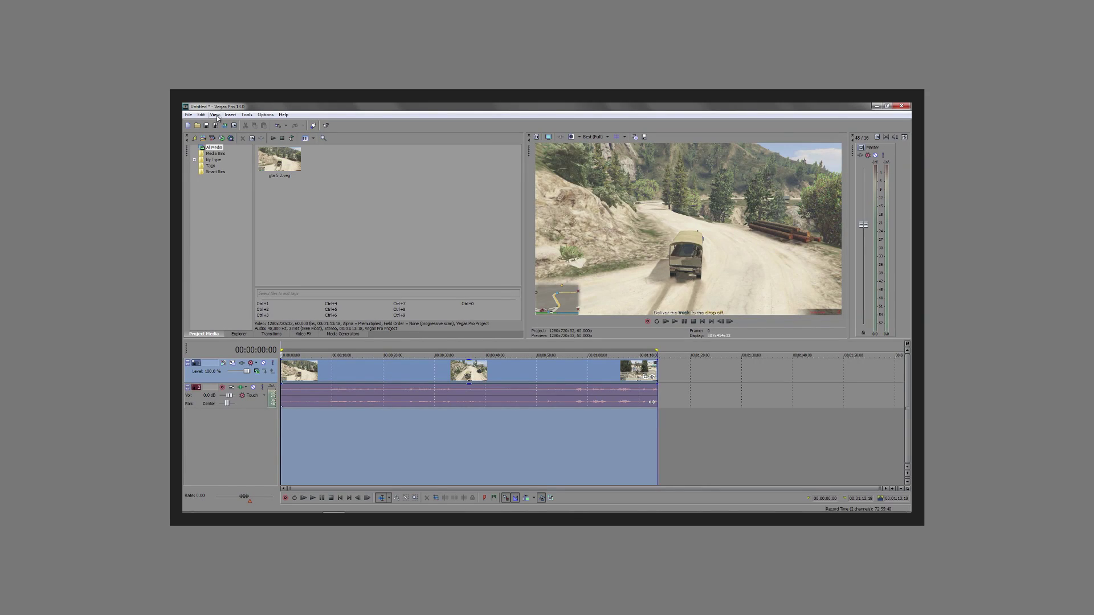
Step: Hide the video preview and set up a render named 'gta 5 2' using YouTube HD 720p 60 FPS
mouse_move(243, 166)
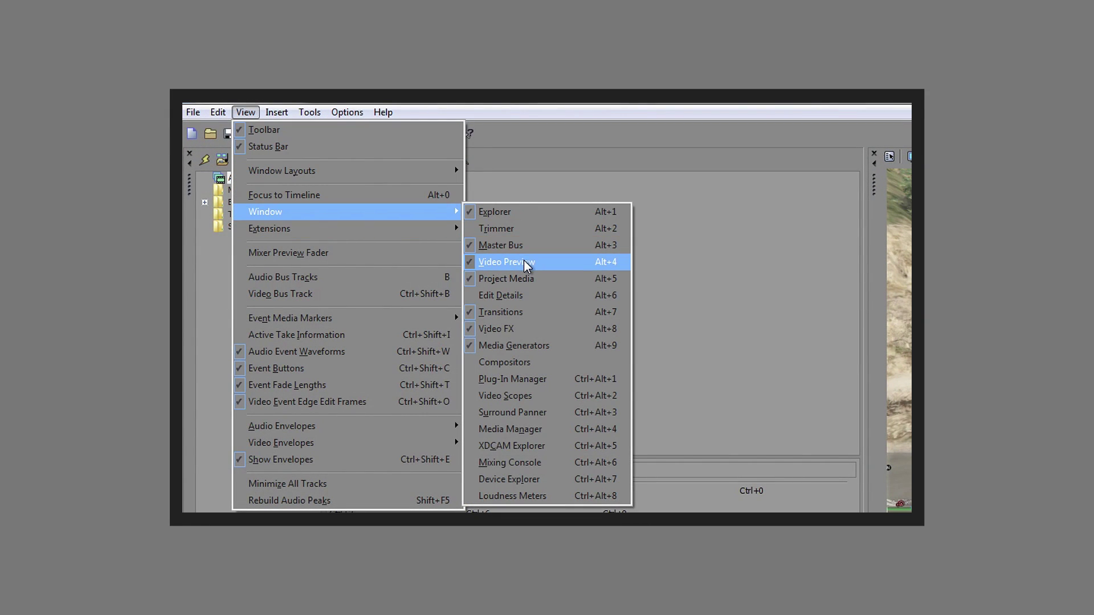
click(524, 259)
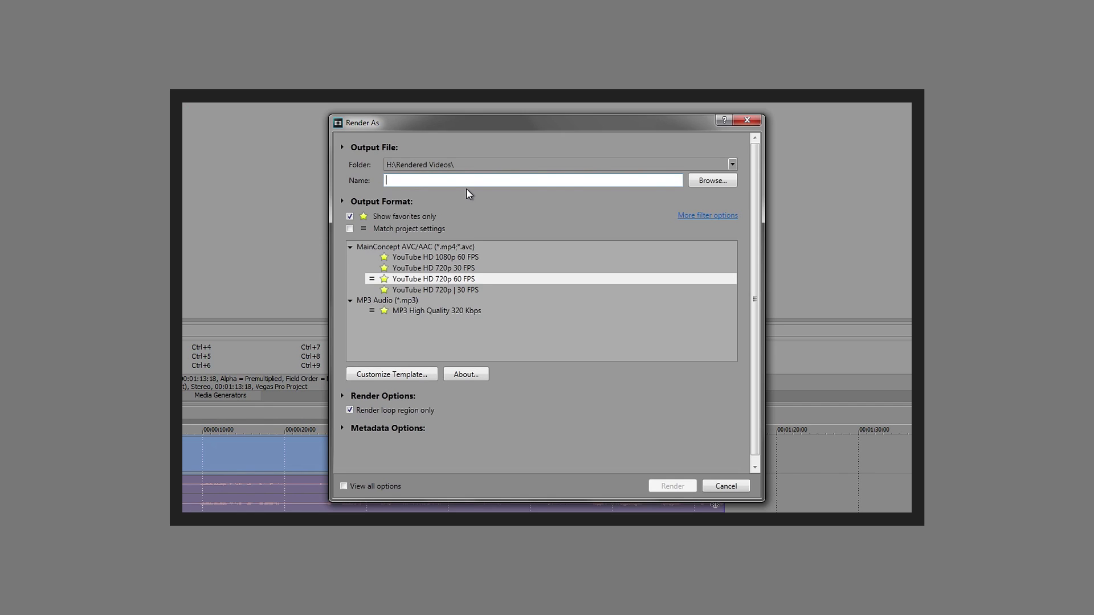
text(gta 5 2)
click(454, 279)
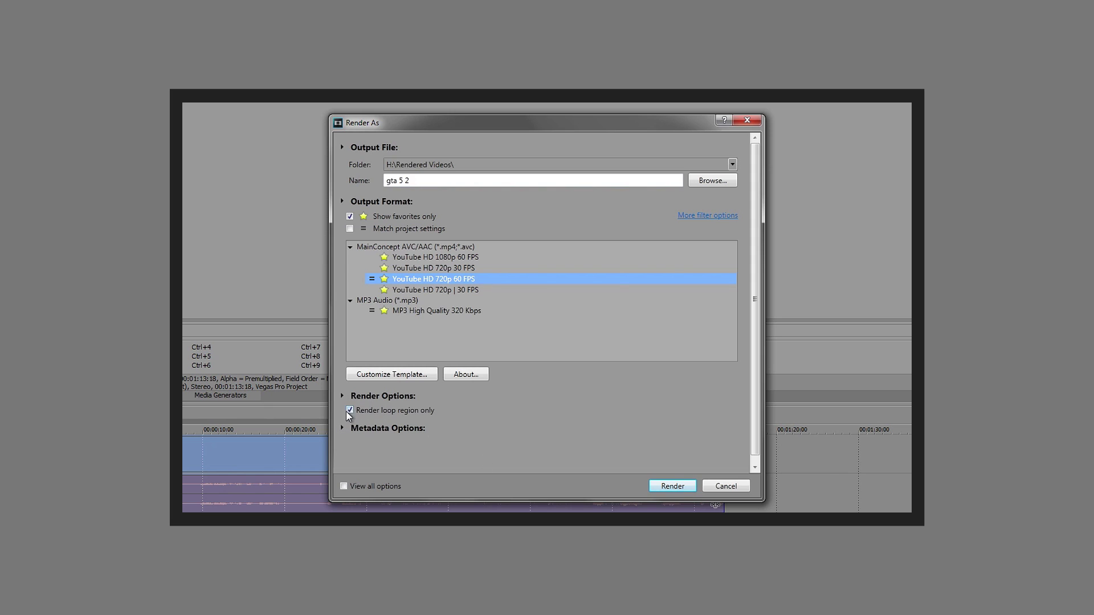
Step: Render 'gta 5 2' with the YouTube HD 720p 60 FPS template
click(659, 485)
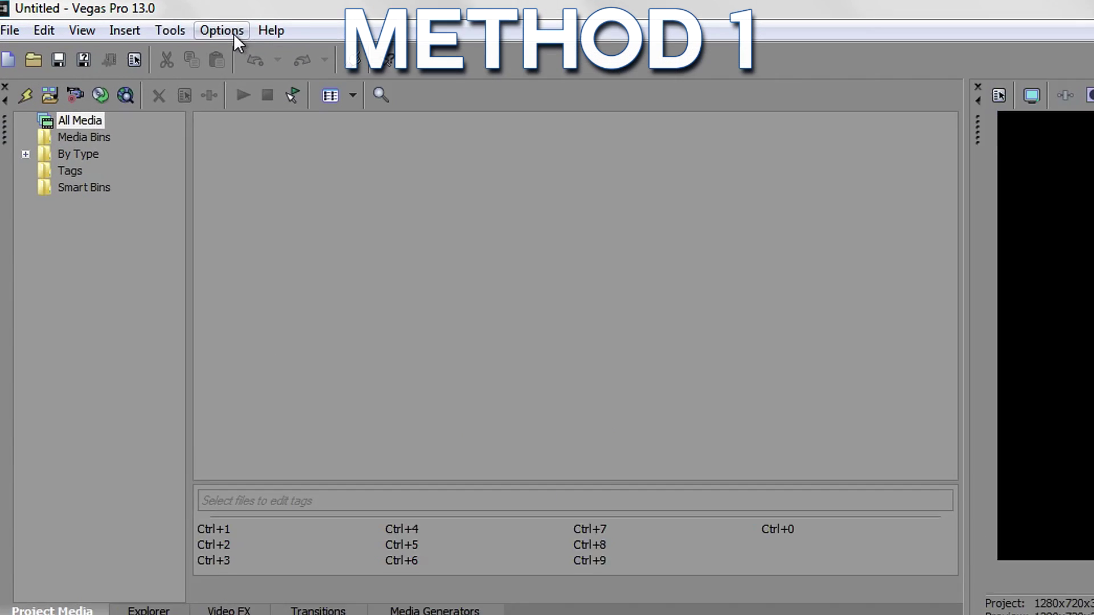
Step: In Video preferences, set GPU acceleration of video processing to the NVIDIA GeForce GTX card
click(125, 18)
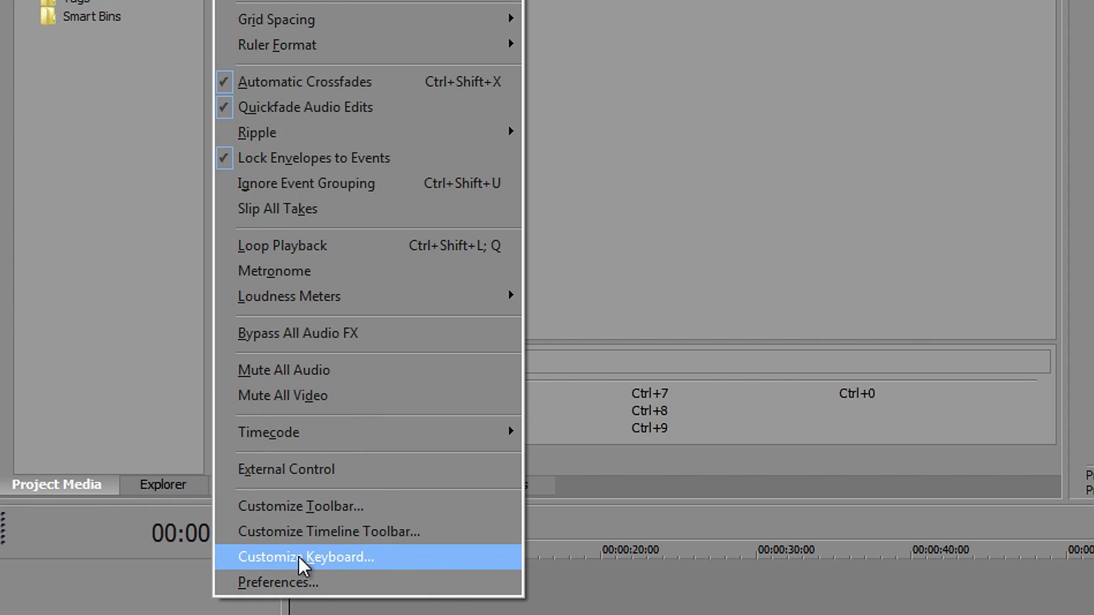
click(288, 586)
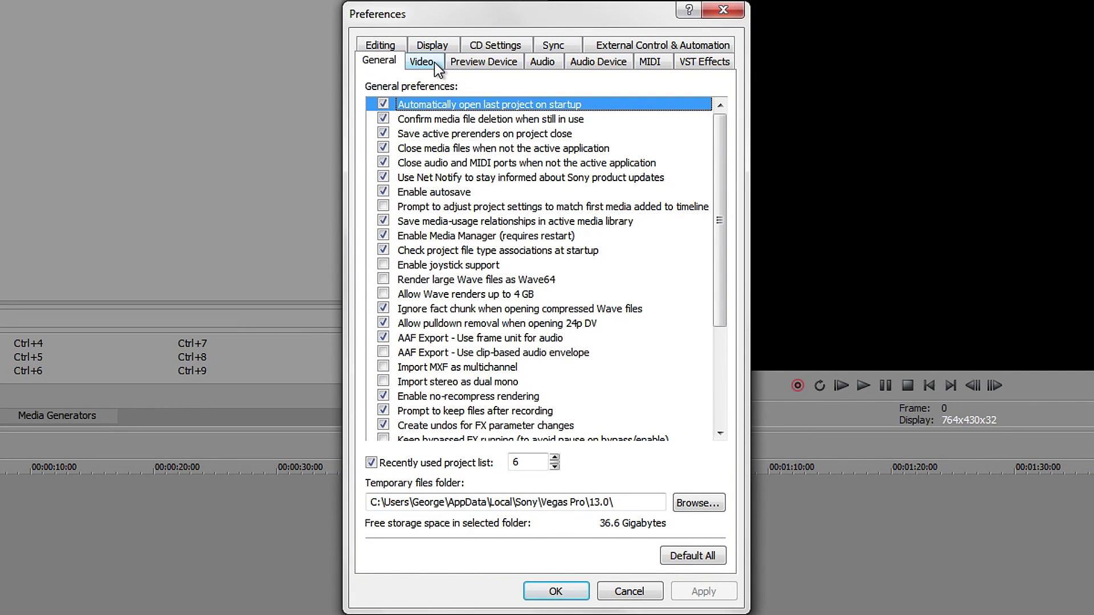
click(434, 63)
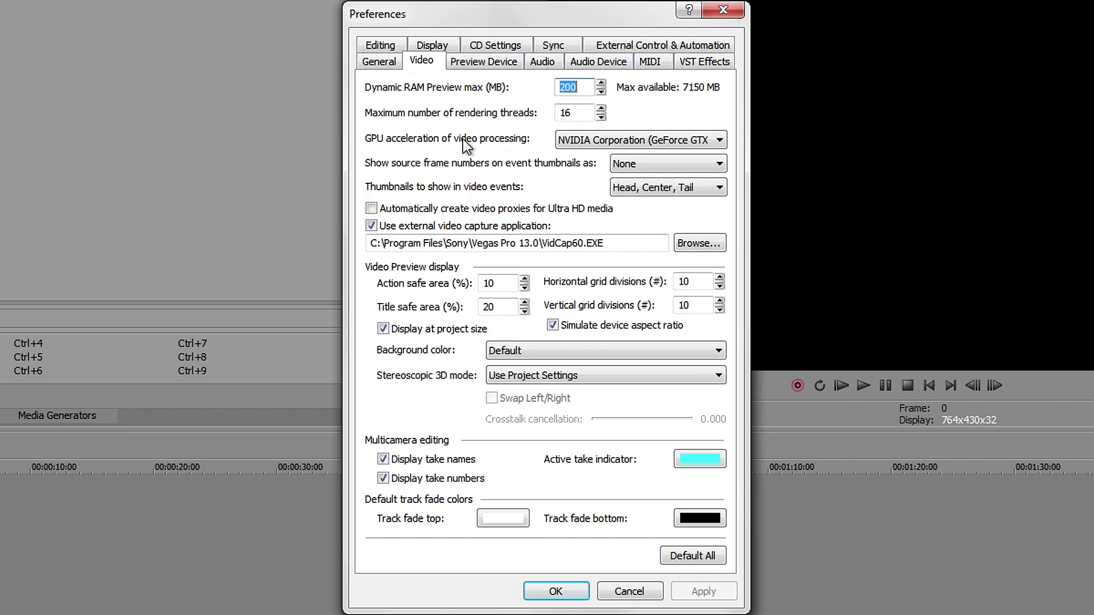
click(587, 141)
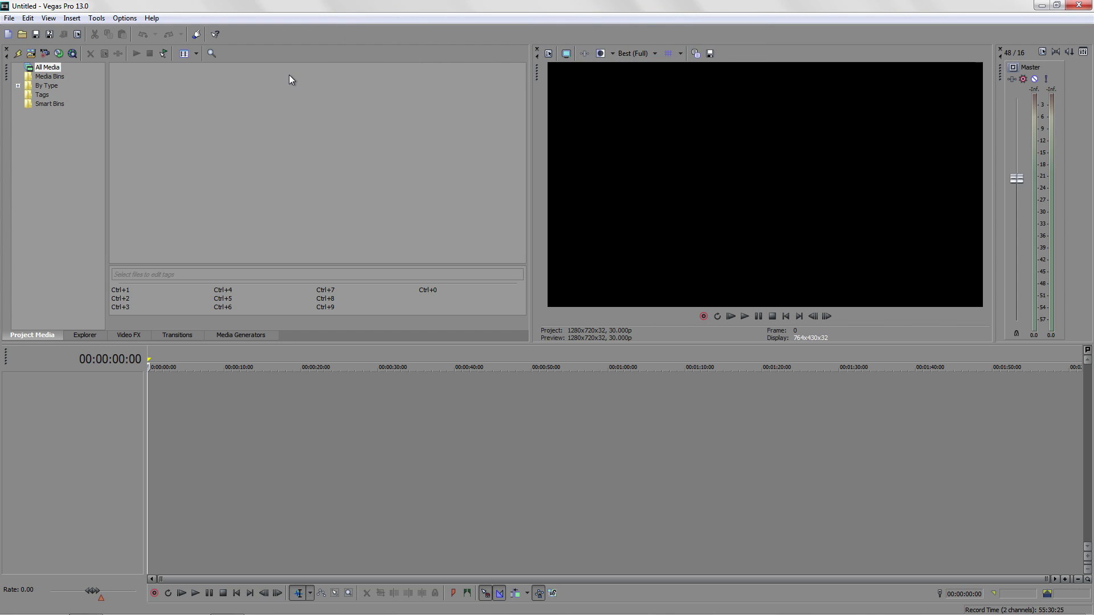
Step: Open Options > Preferences while holding Shift+Ctrl to unlock the hidden Internal settings
click(127, 18)
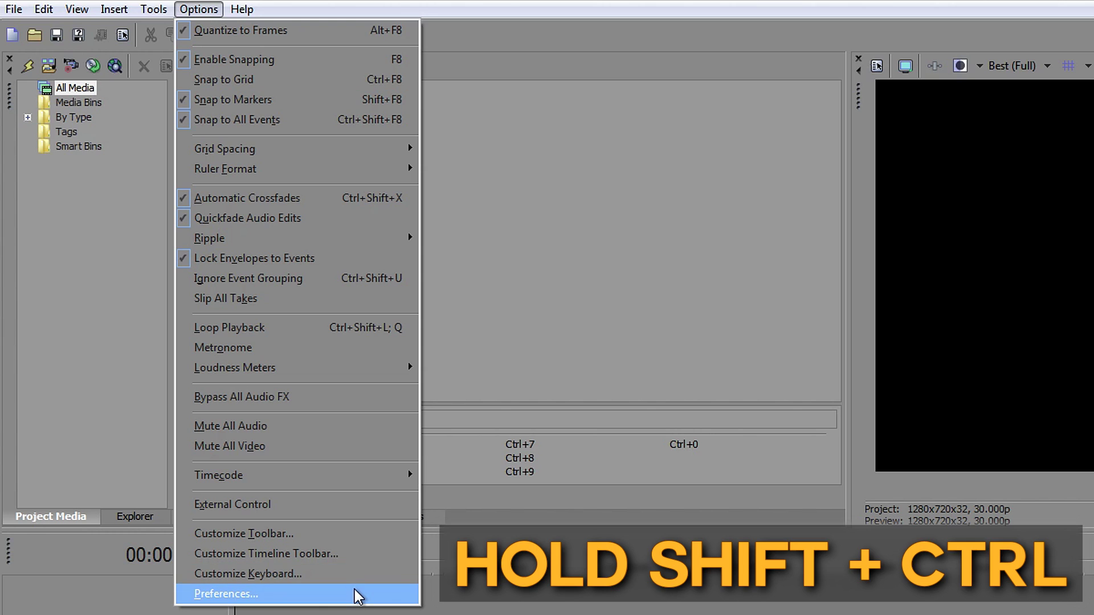
click(358, 595)
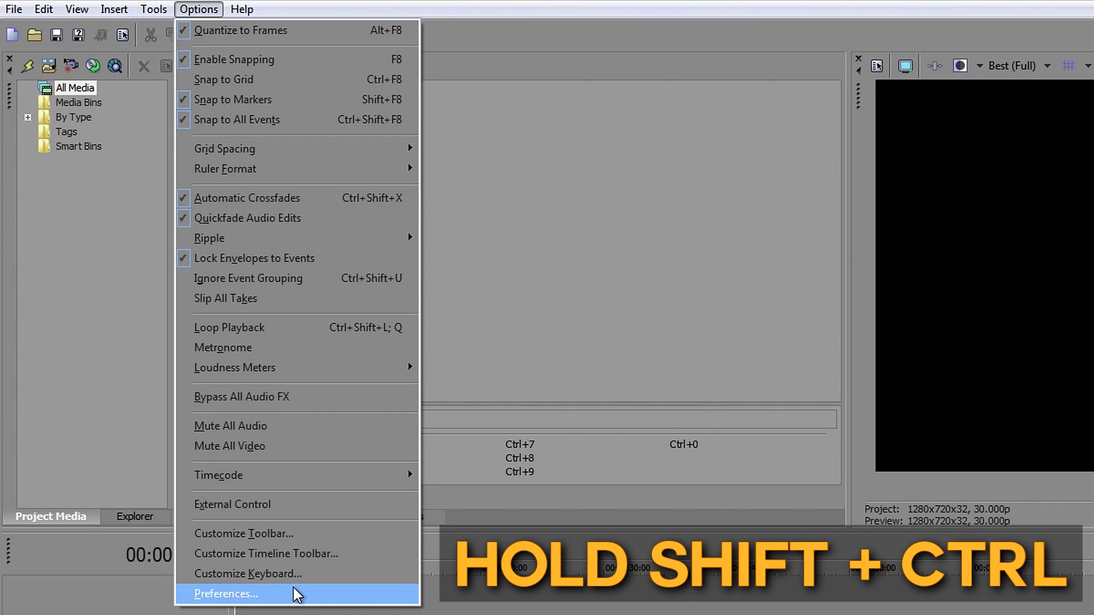
ctrl+shift+click(226, 595)
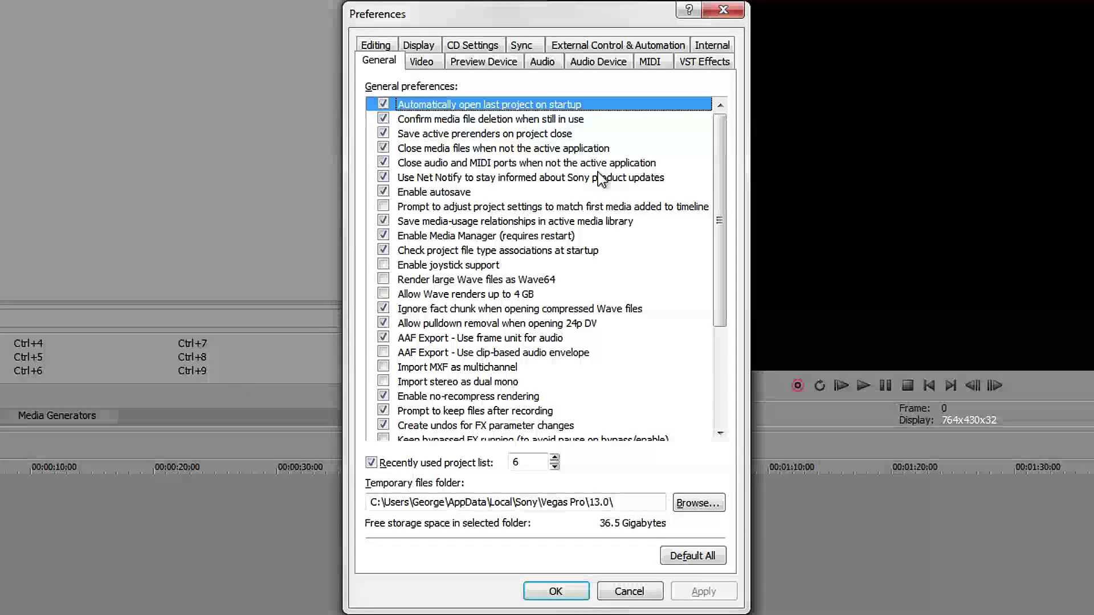
Step: Filter Internal settings by 'multi-co' and keep Enable multi-core rendering for playback at FALSE
click(707, 46)
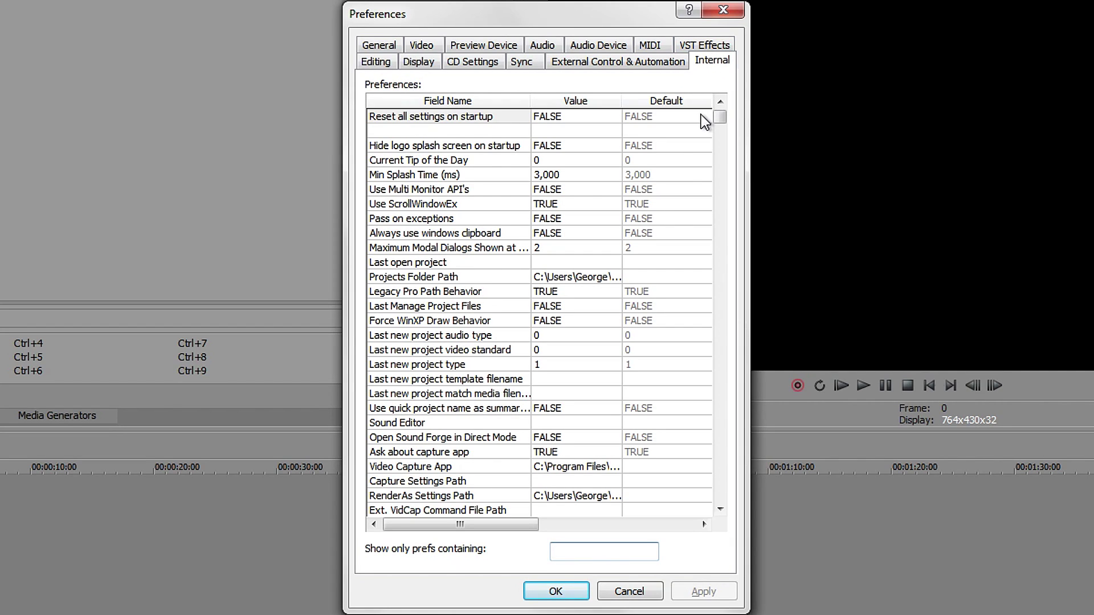
click(581, 553)
text(multi)
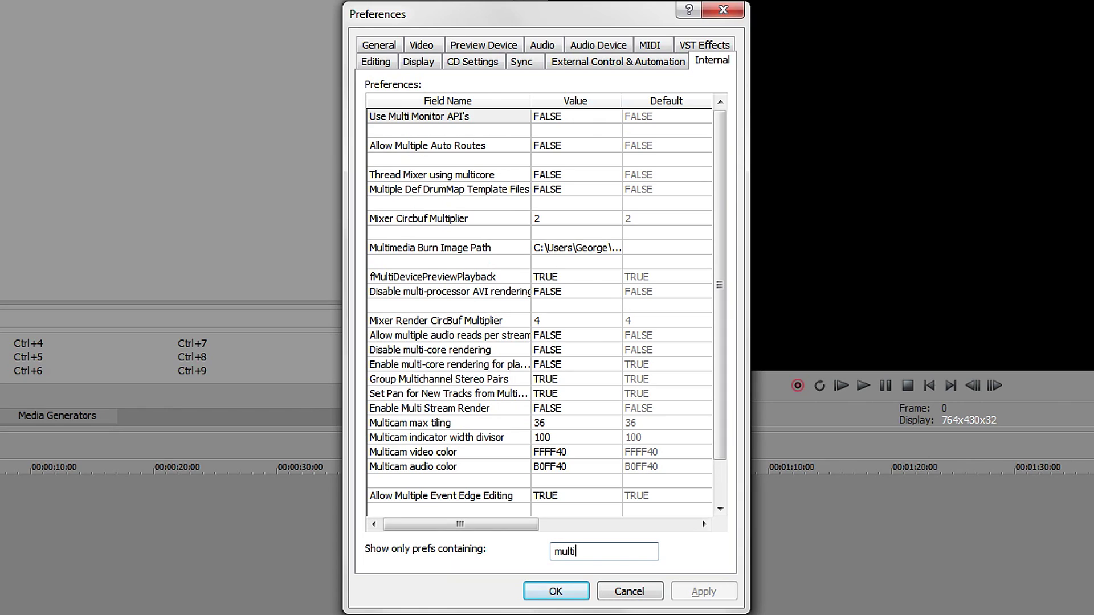
text(-co)
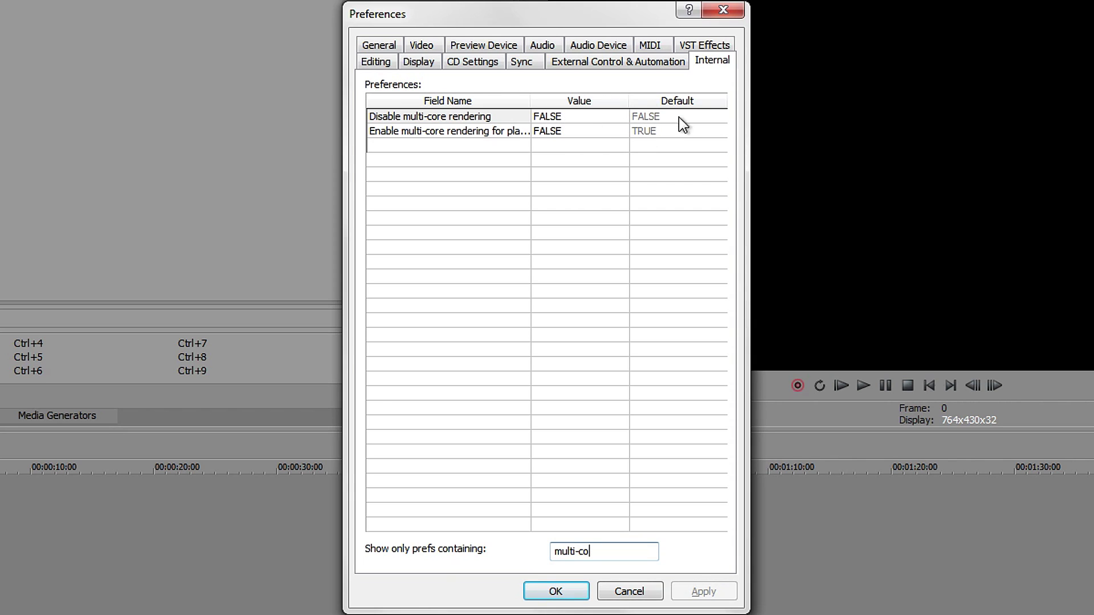
click(569, 135)
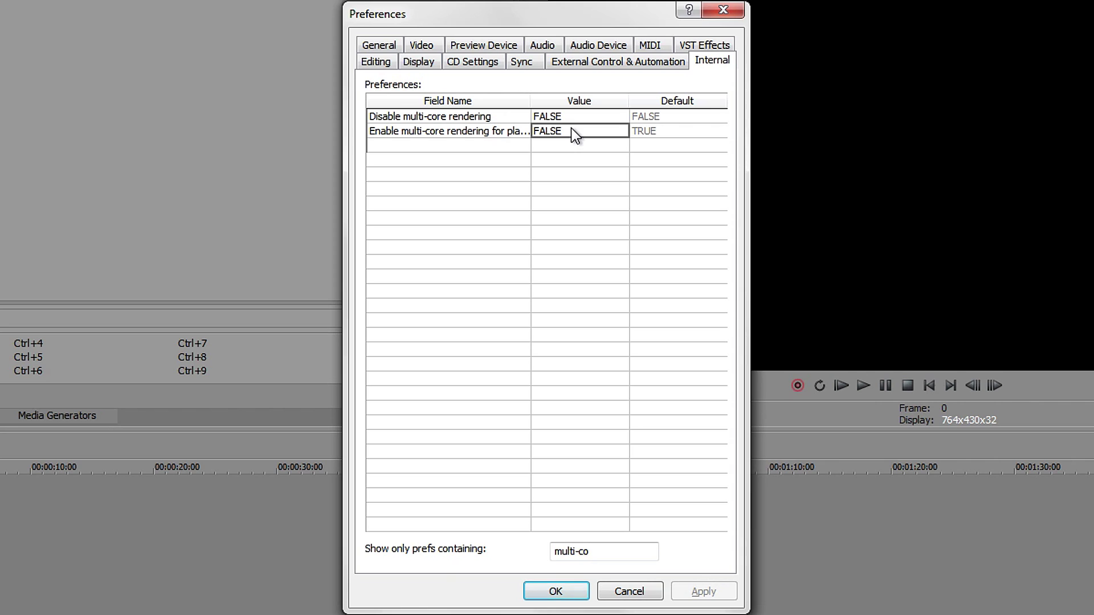
click(570, 135)
click(664, 168)
click(626, 550)
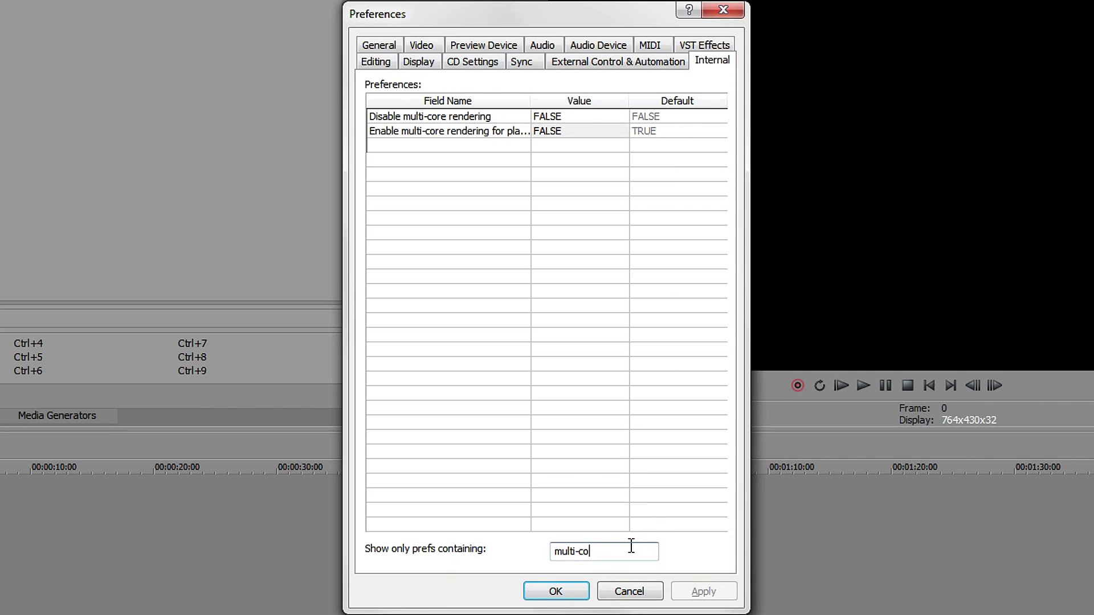
Step: Change the filter to 'multi-str' and edit the Enable Multi Stream Render value, which is FALSE
key(BackSpace)
key(BackSpace)
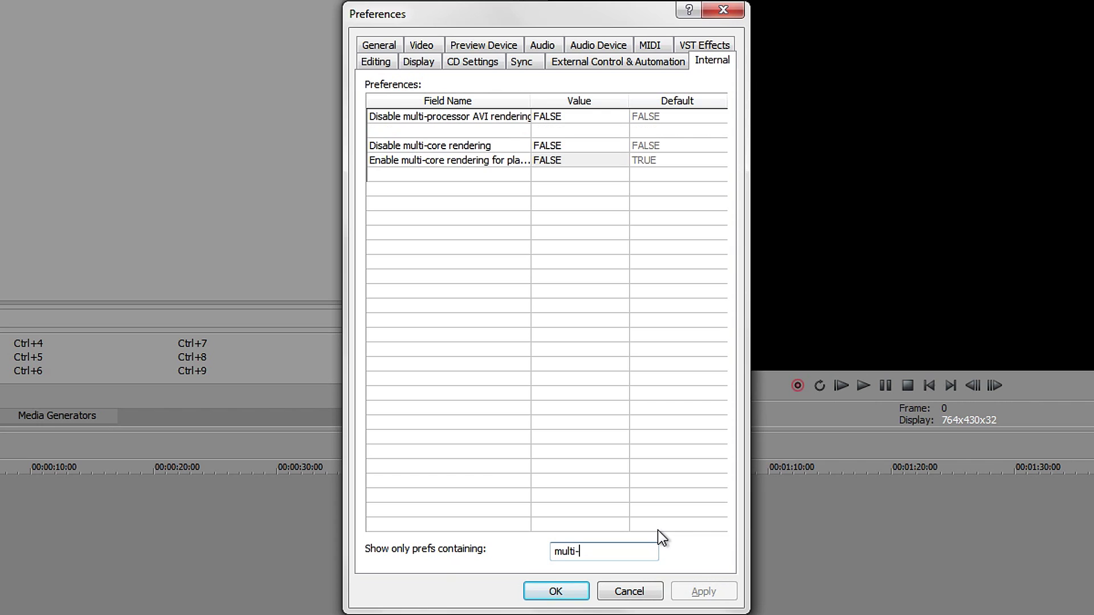
key(BackSpace)
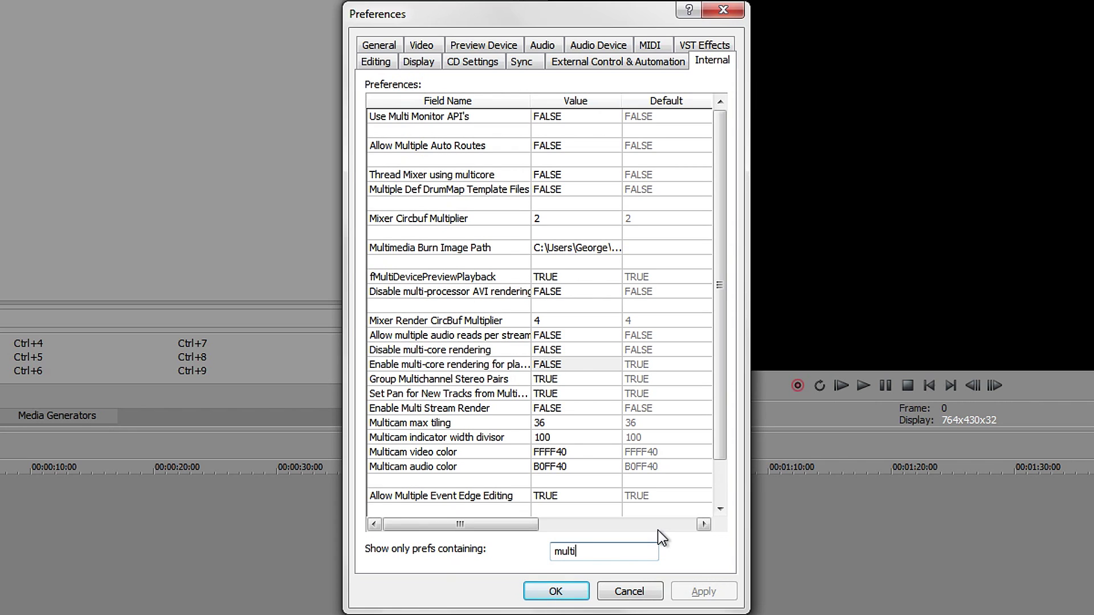
text(str)
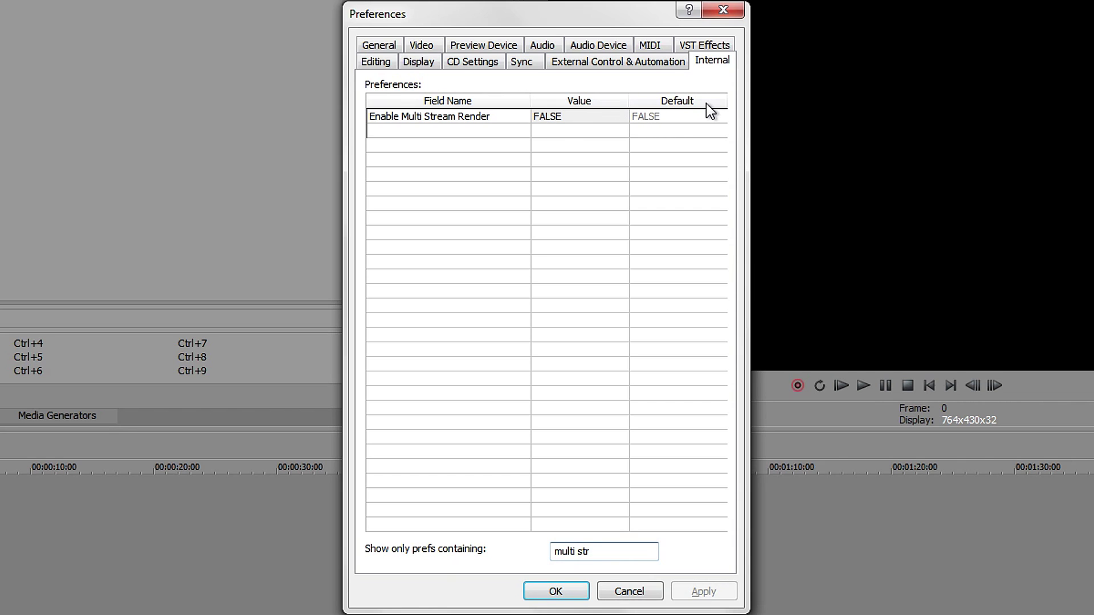
click(570, 118)
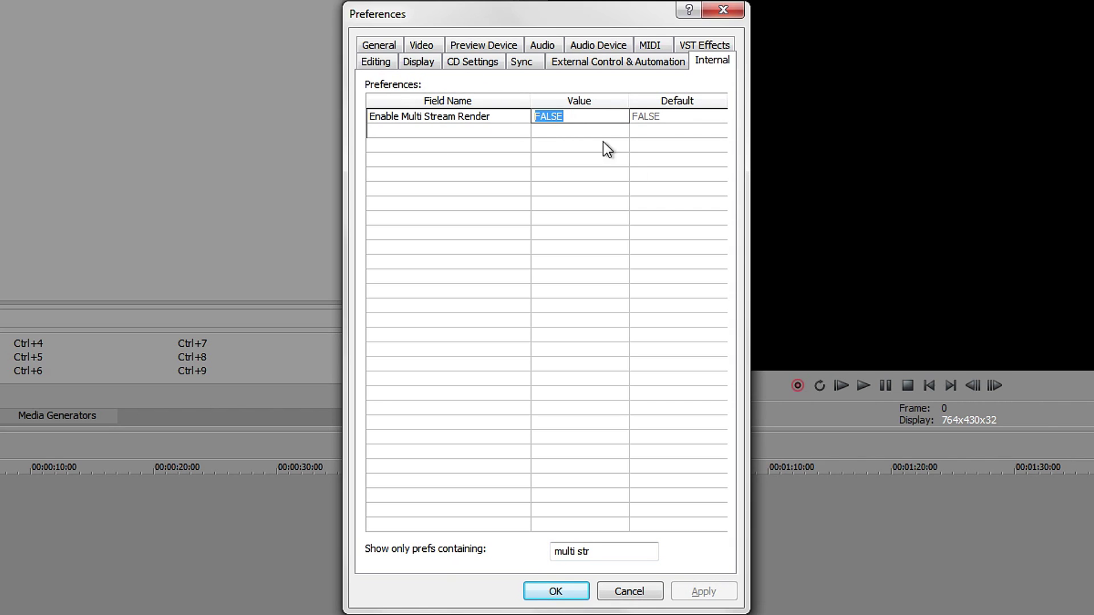
click(589, 117)
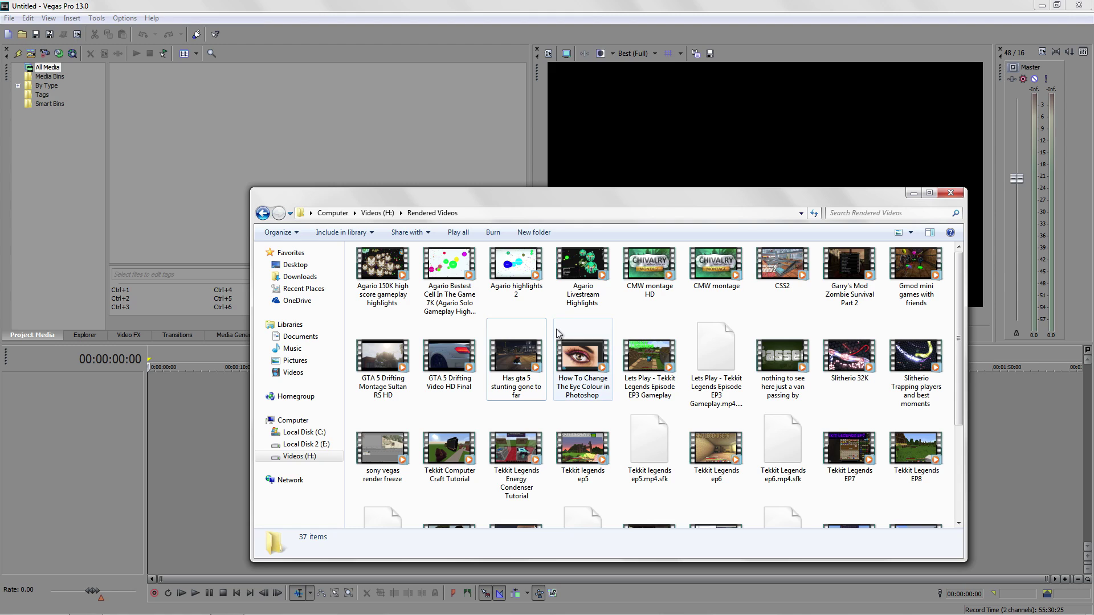
Step: Drag 'Has gta 5 stunting gone to far' from Rendered Videos onto the Vegas timeline
drag(516, 357, 120, 403)
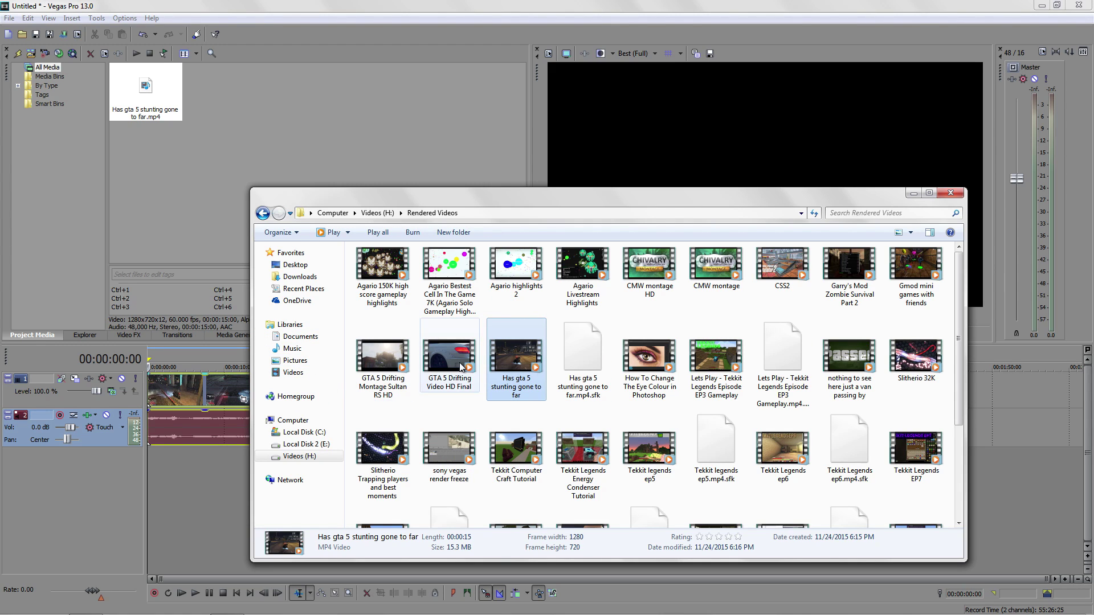
Step: Loop the whole clip, render it as 'gta 5 test clip' in YouTube HD 720p 60 FPS, and open its folder
double_click(216, 396)
text(gts)
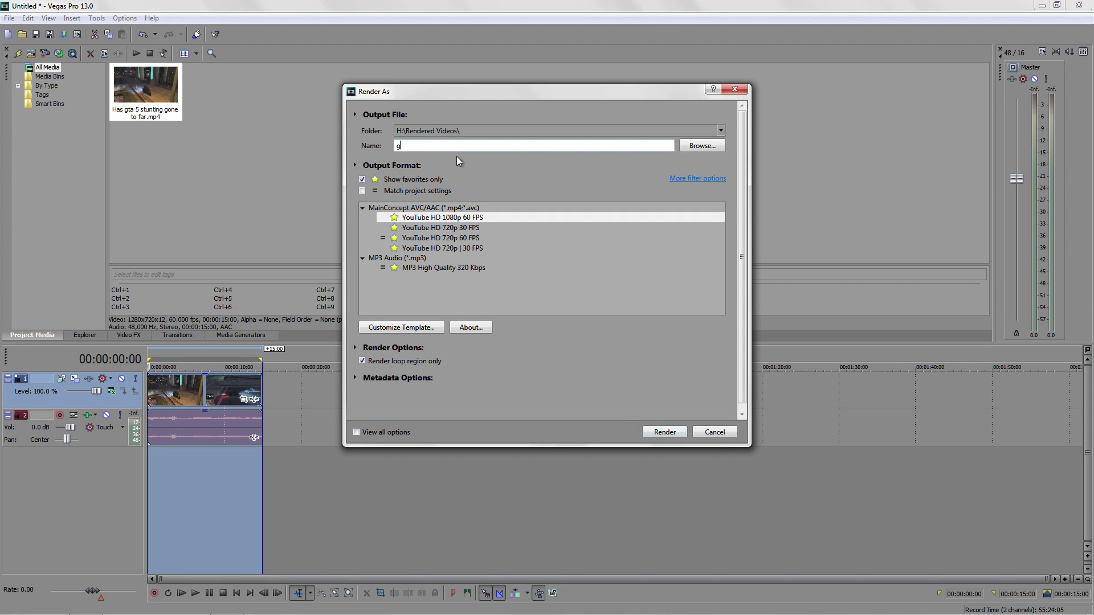
key(BackSpace)
text(a 5 test clip)
click(513, 237)
click(655, 434)
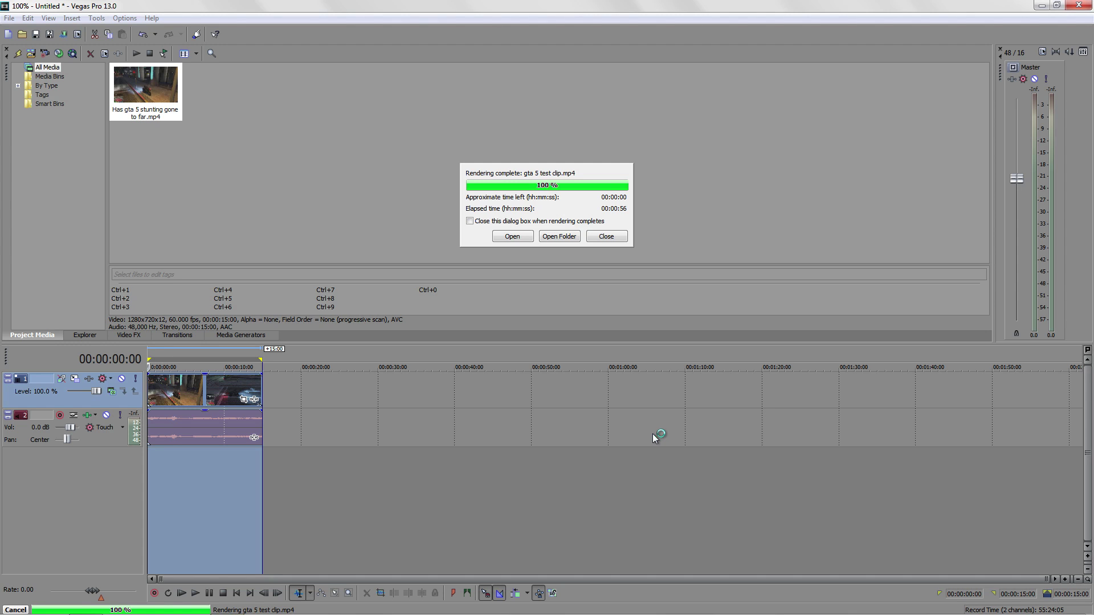
click(578, 236)
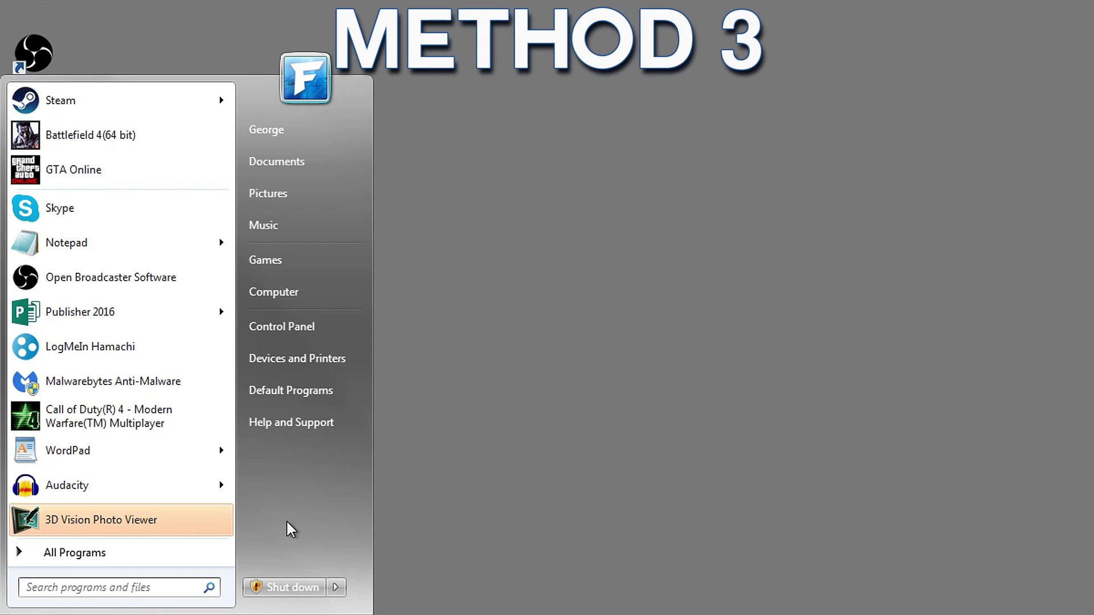
Step: Expand All Programs and the Sony folder to reveal the Vegas Pro 13.0 (64-bit) shortcut
click(142, 553)
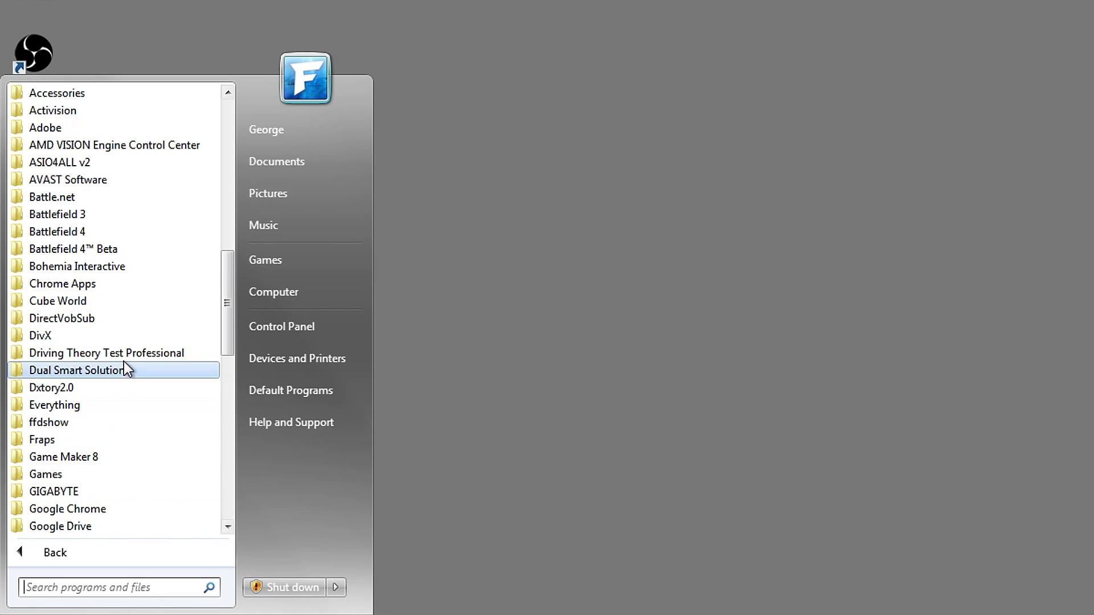
scroll(136, 359, down, 10)
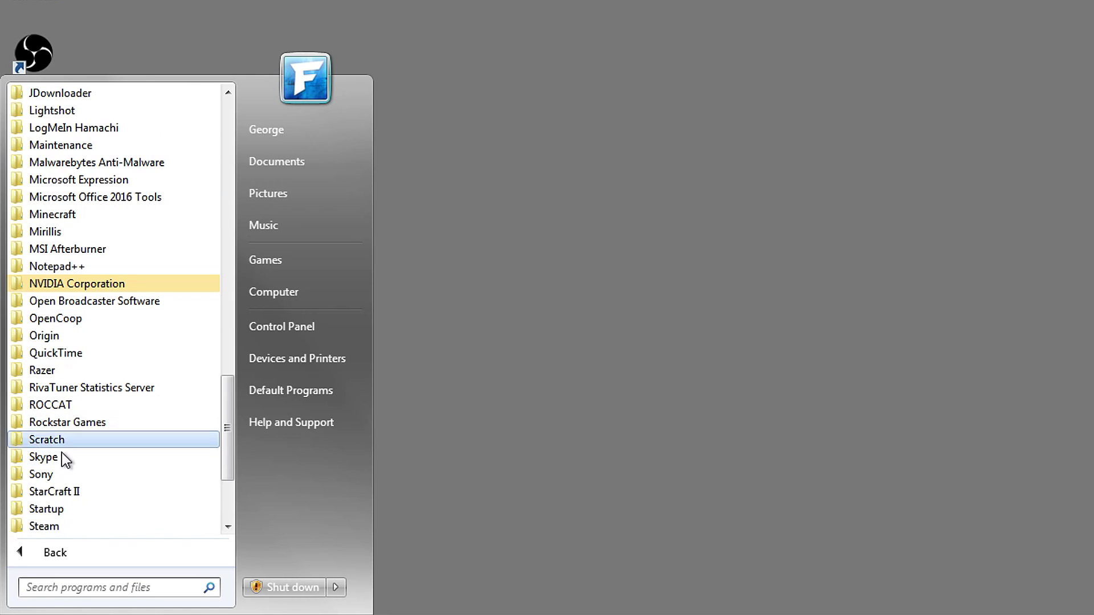
click(97, 474)
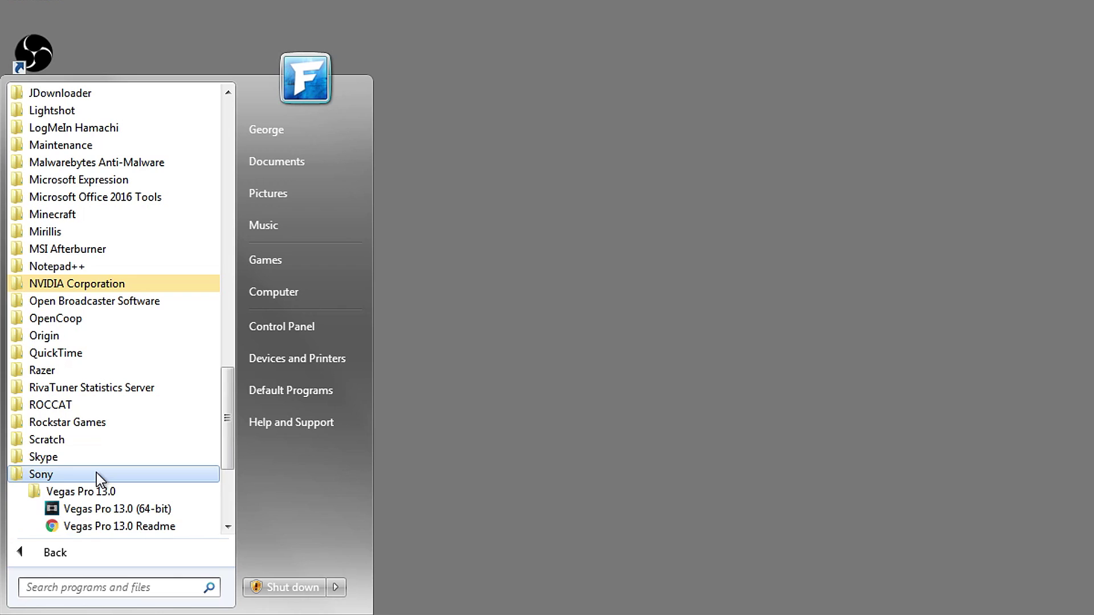
Step: Set the Vegas Pro 13.0 (64-bit) shortcut to run in Windows Vista compatibility mode
right_click(120, 508)
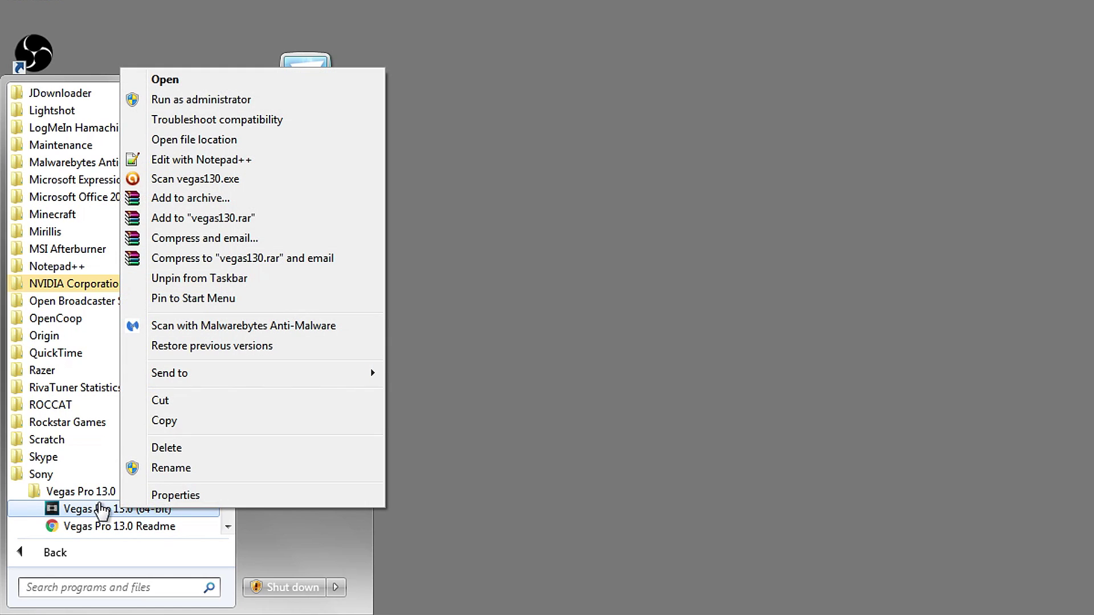
click(178, 497)
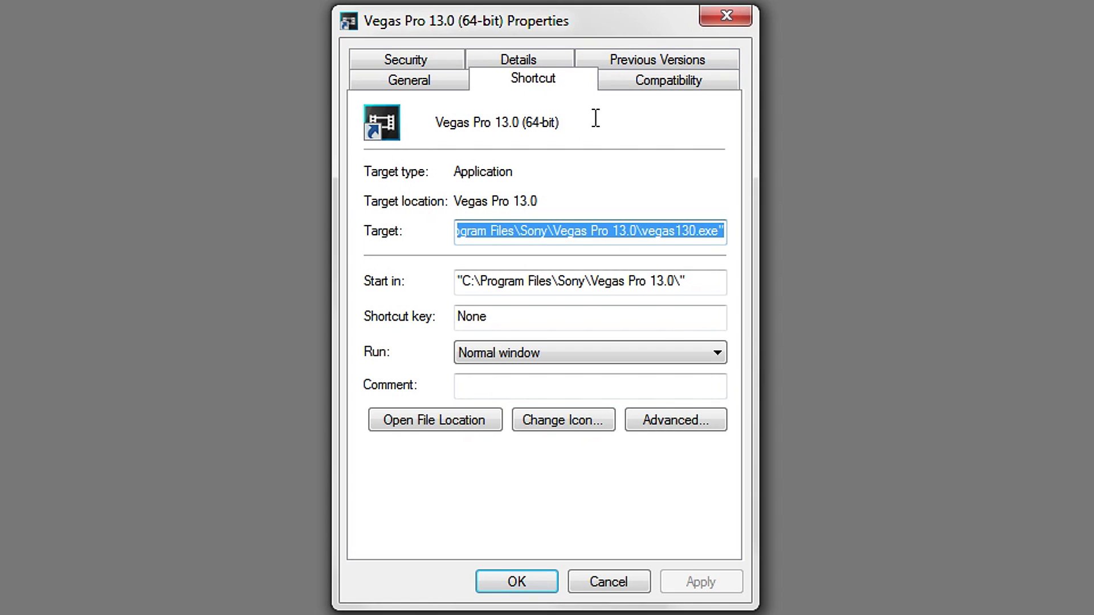
click(663, 84)
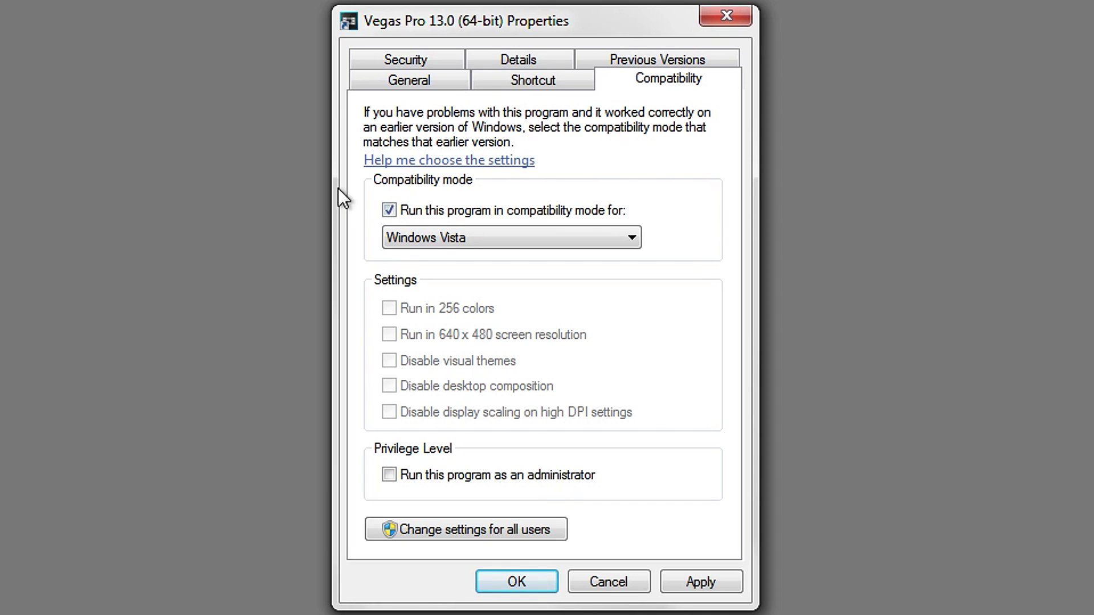
click(431, 237)
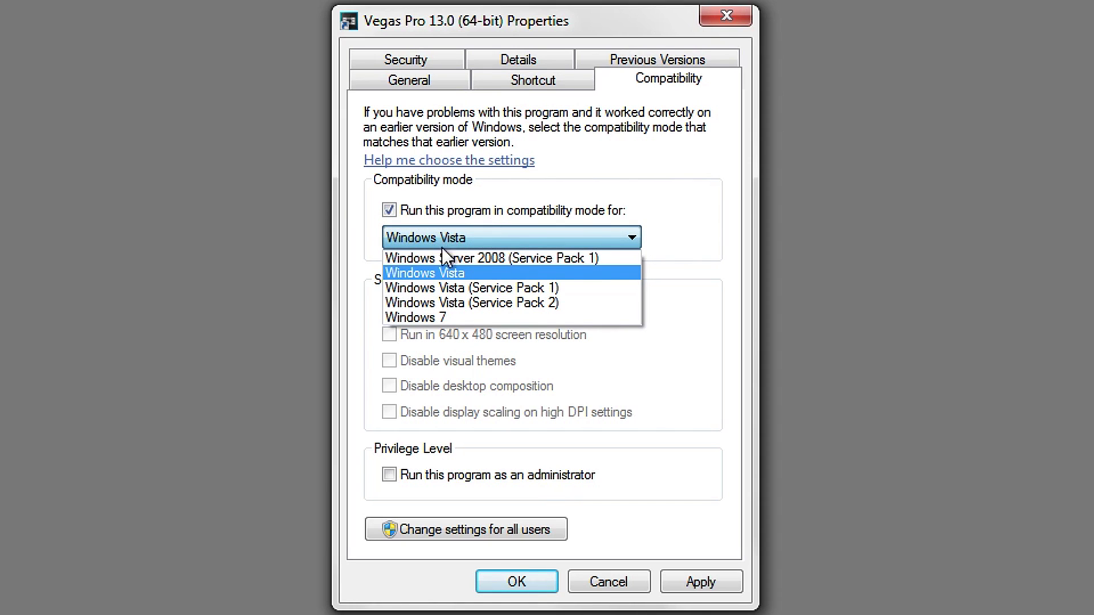
click(465, 274)
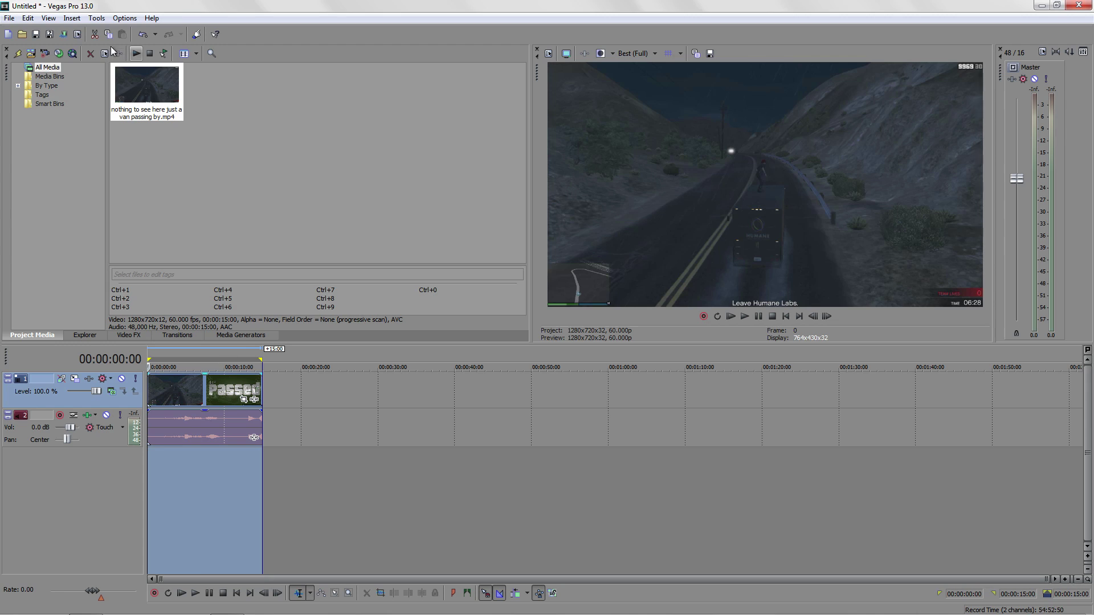
Step: In Render As, pick the YouTube HD 720p 60 FPS template and customize it
click(9, 18)
mouse_move(28, 18)
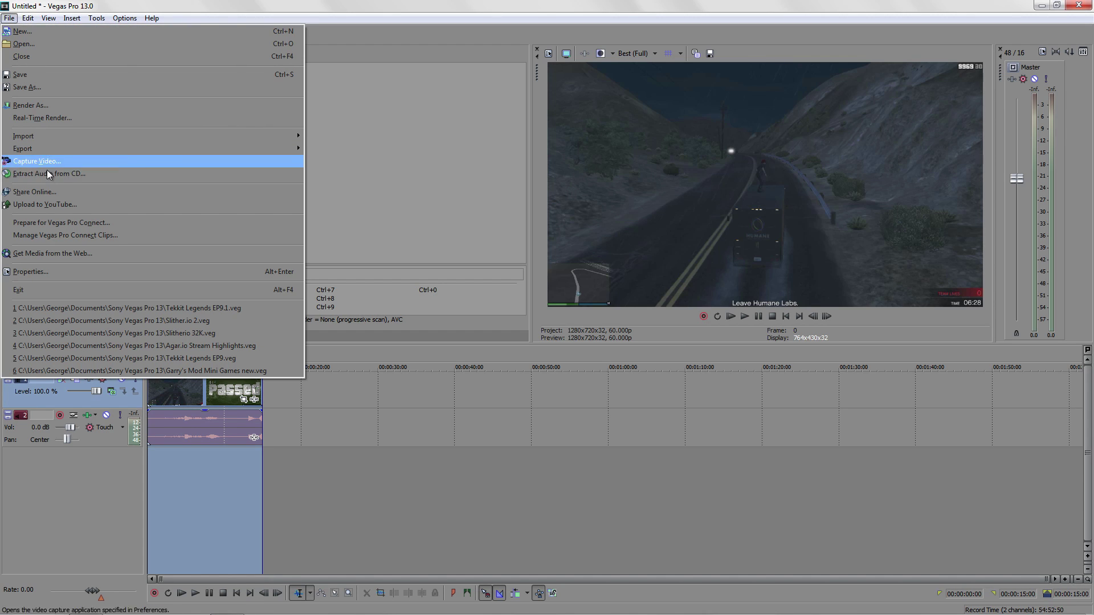
click(49, 172)
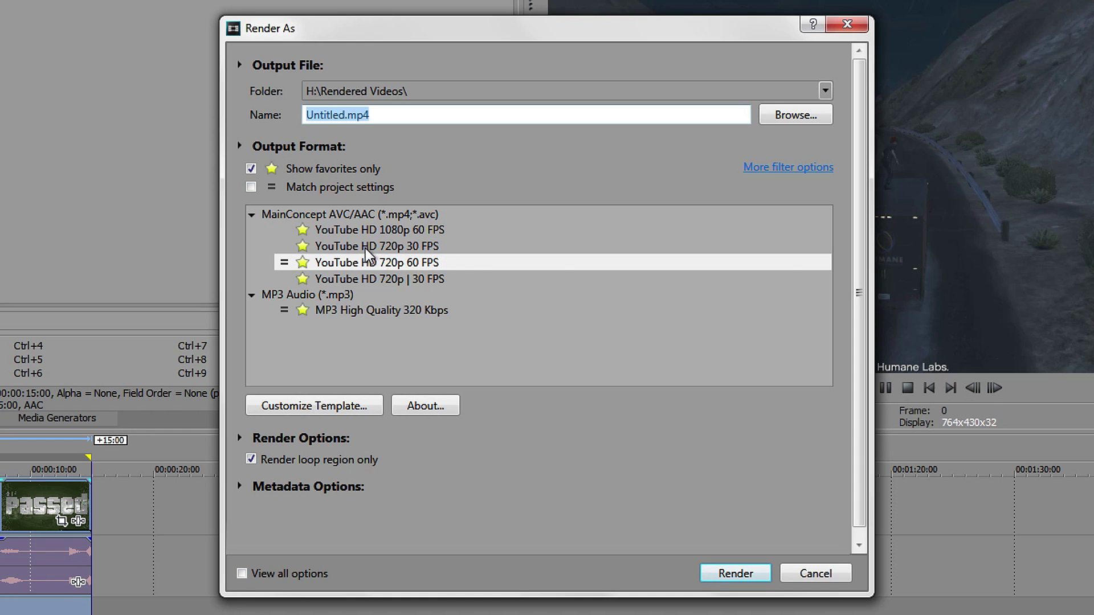
click(411, 266)
click(332, 408)
click(332, 408)
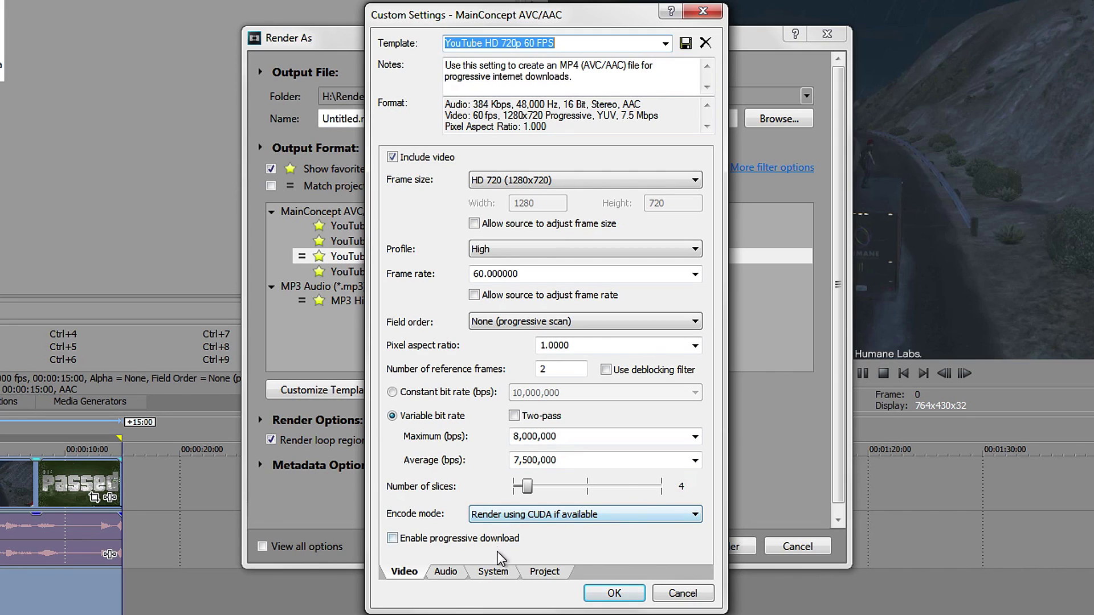
Step: Confirm the GPU supports CUDA, then set Encode mode to 'Render using CUDA if available'
click(493, 571)
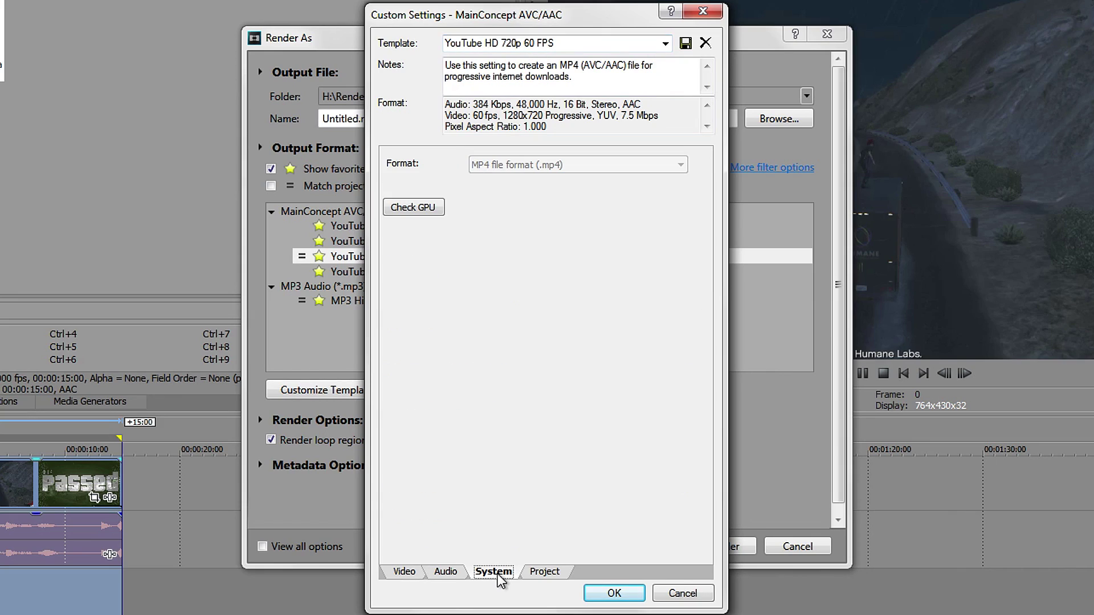
click(433, 210)
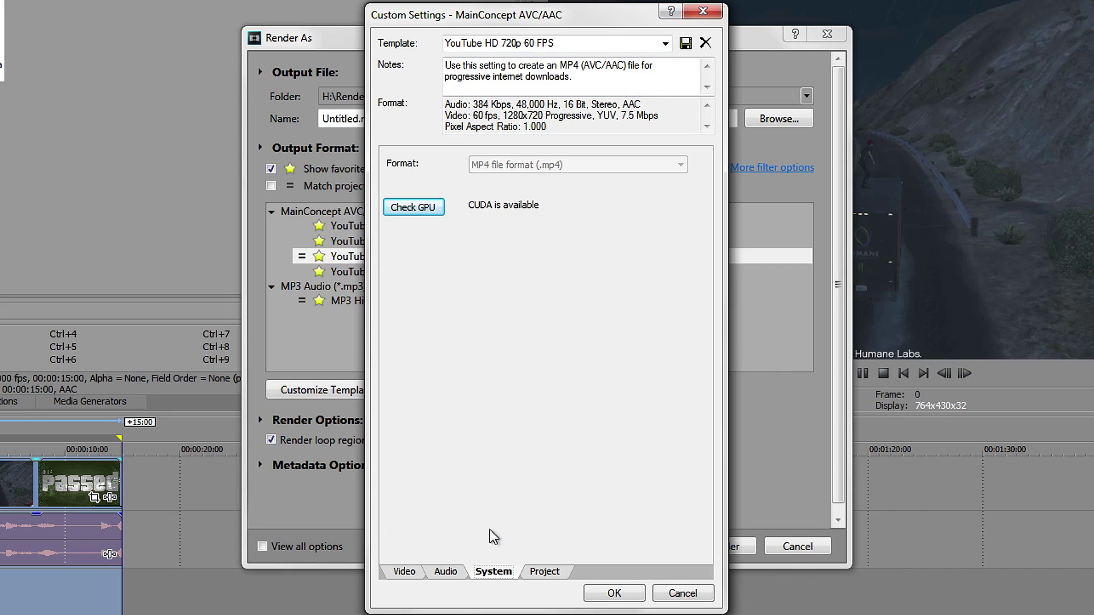
click(415, 577)
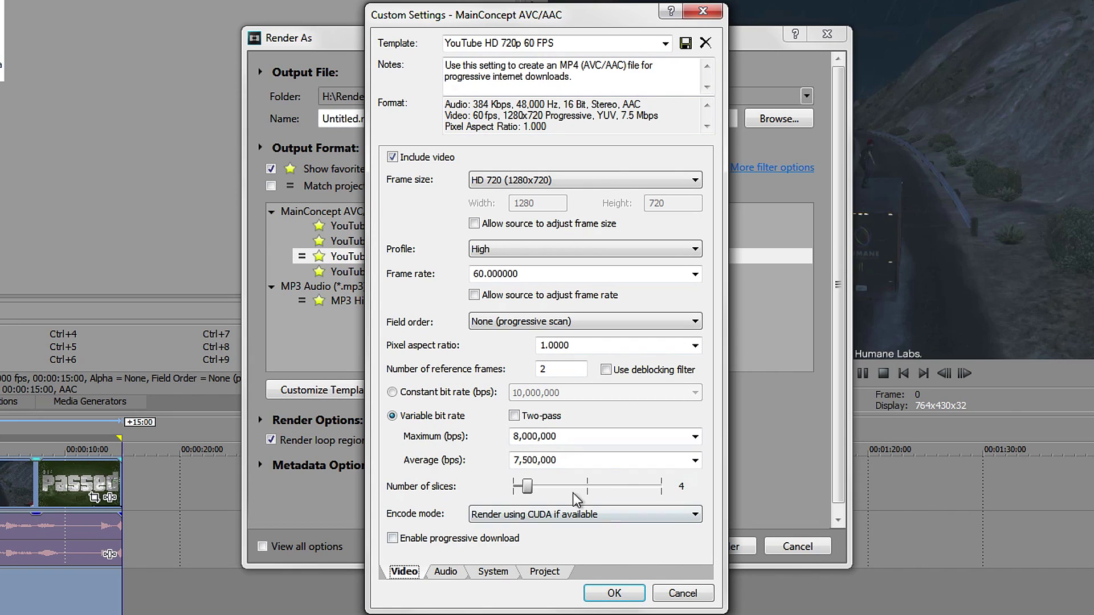
click(580, 516)
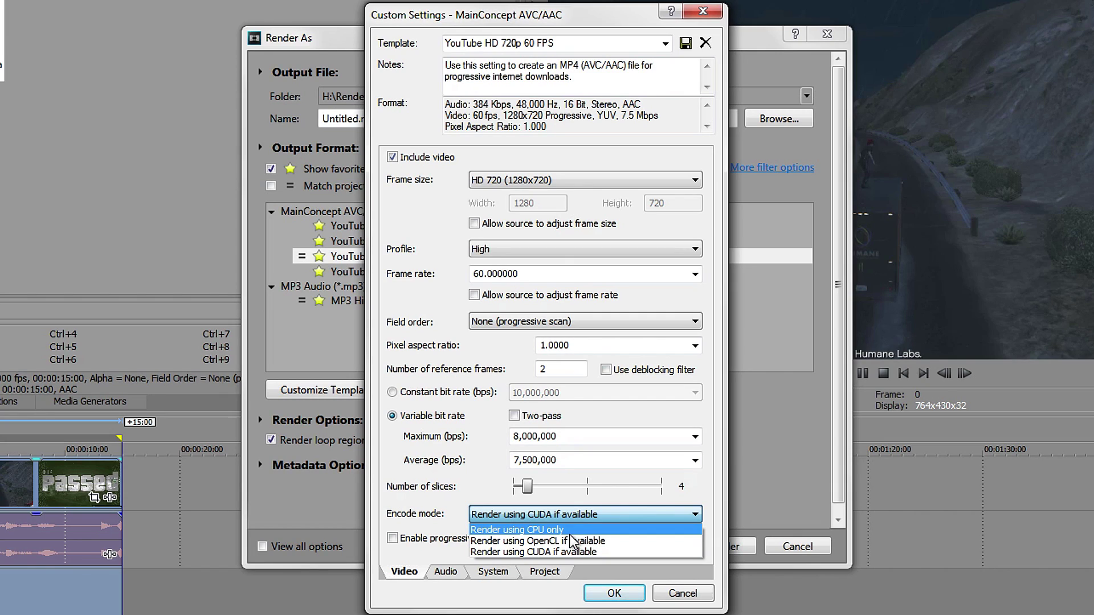
click(593, 515)
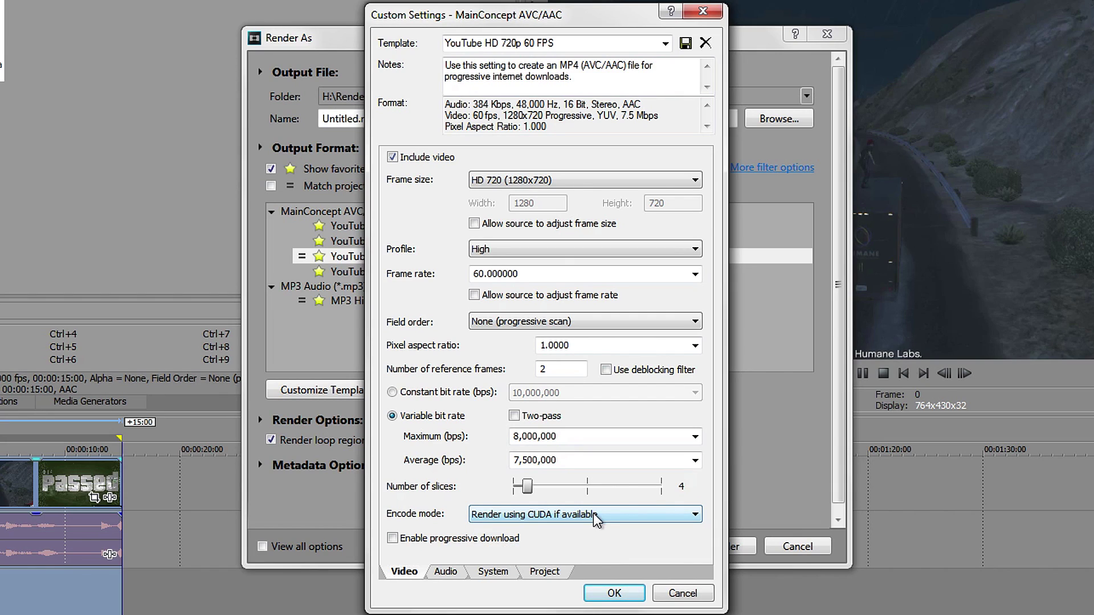
click(593, 514)
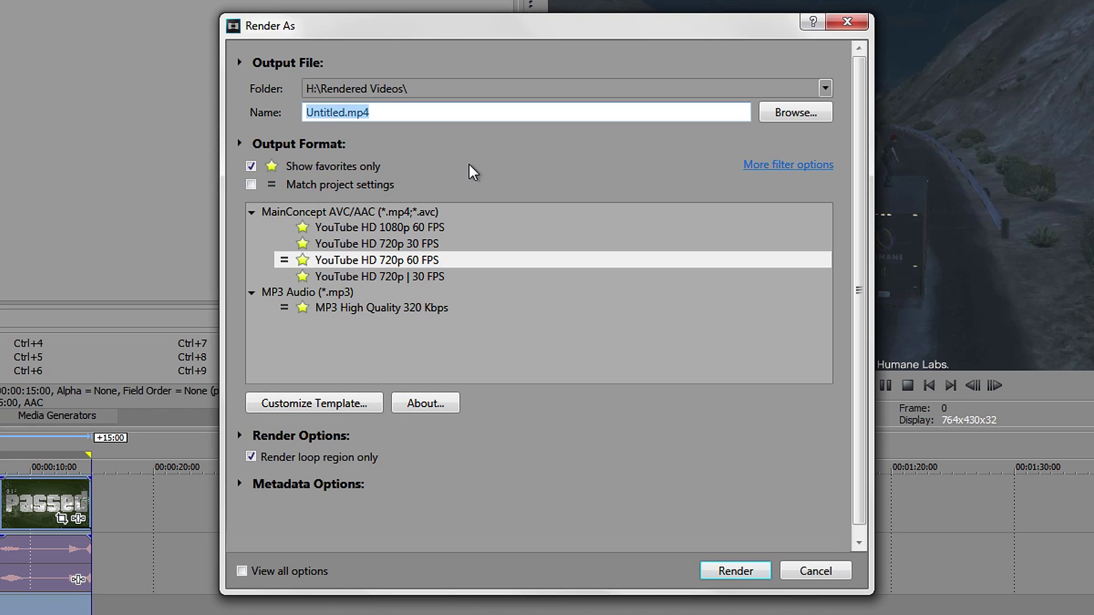
Step: Name the output 'gta 5 test 2' and render it to MP4
text(gta 5 test)
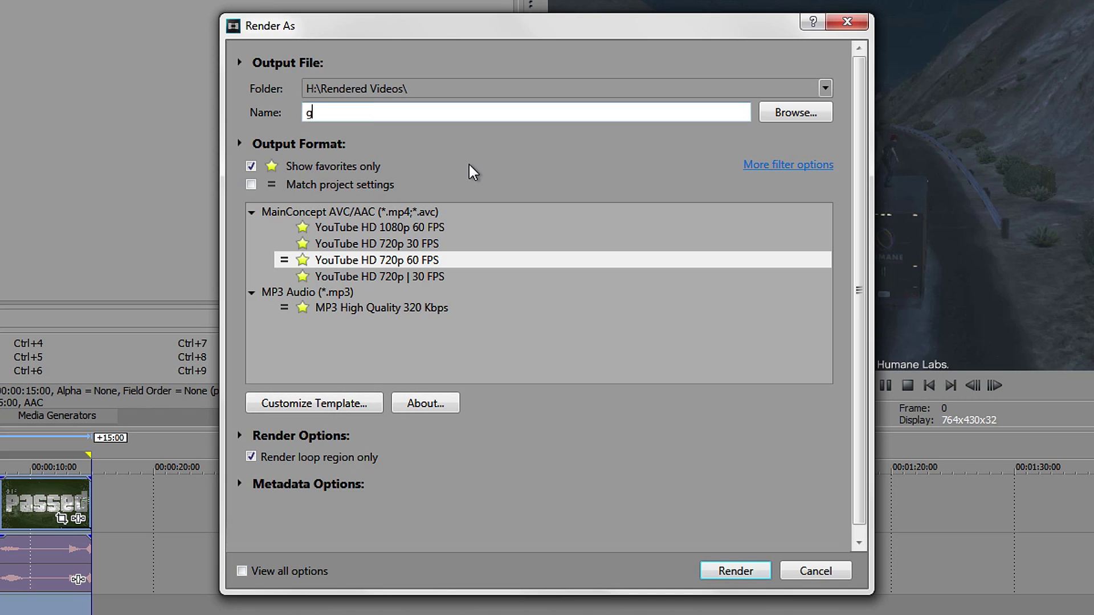
text( 2)
click(732, 571)
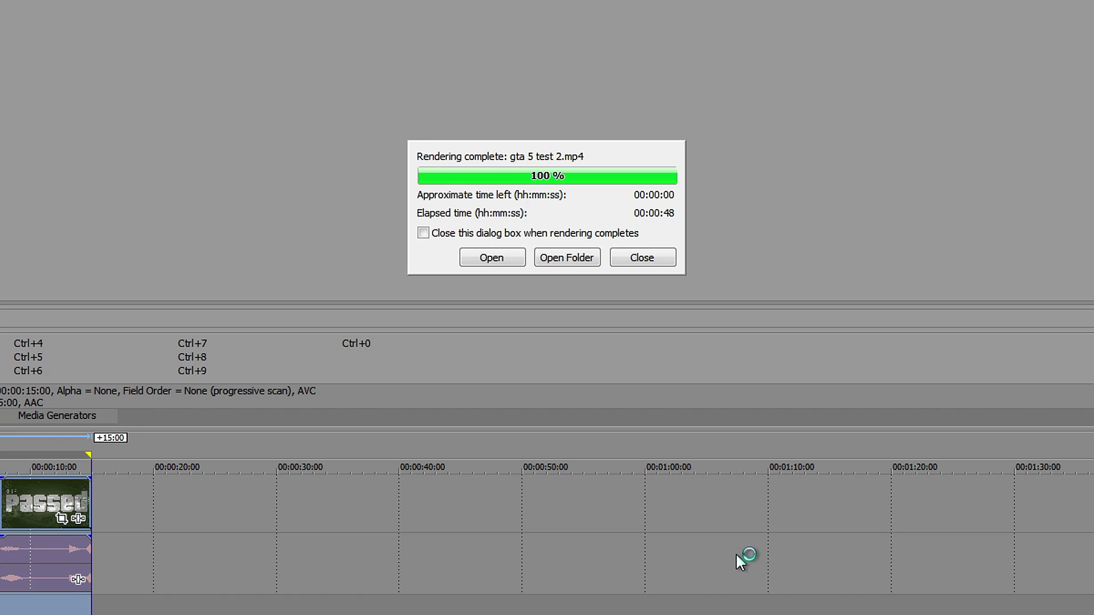
Step: Open the rendered 'gta 5 test 2' in Media Player and skip through to its end
click(575, 258)
key(Return)
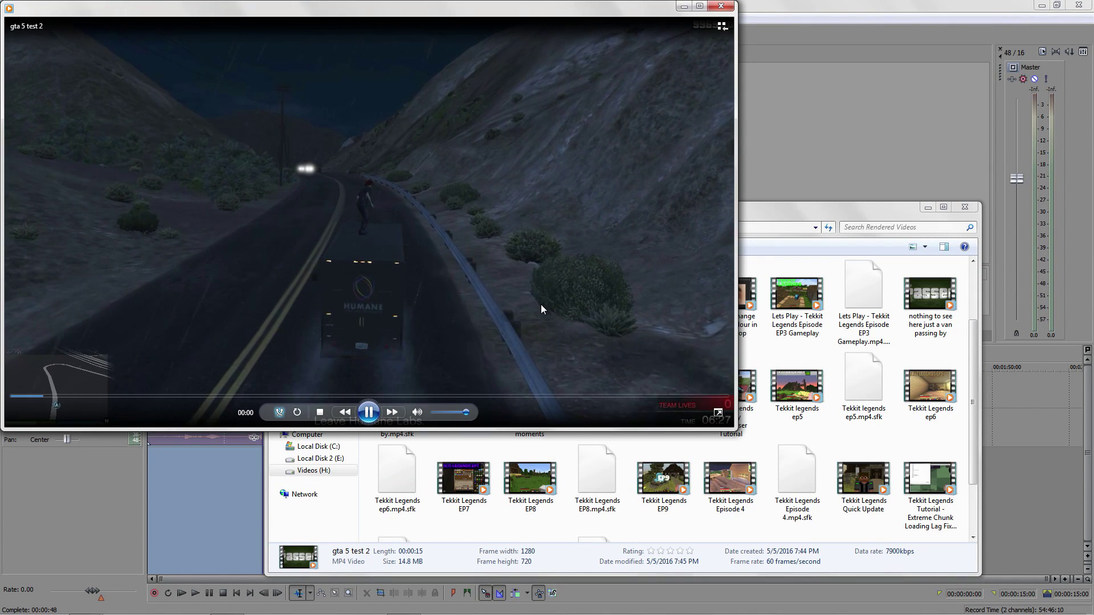
click(250, 396)
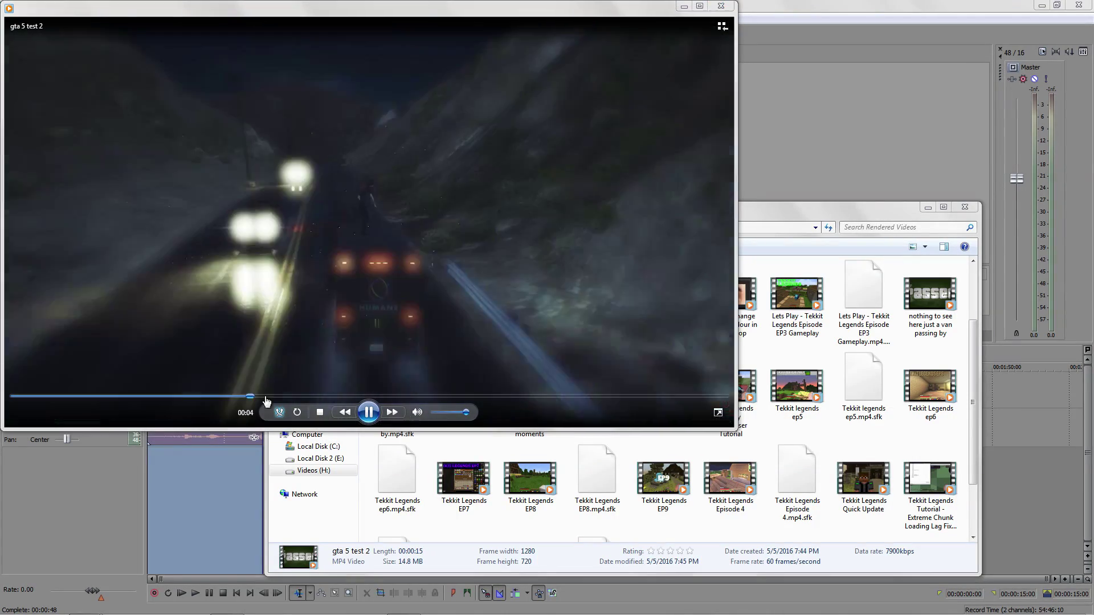
click(447, 396)
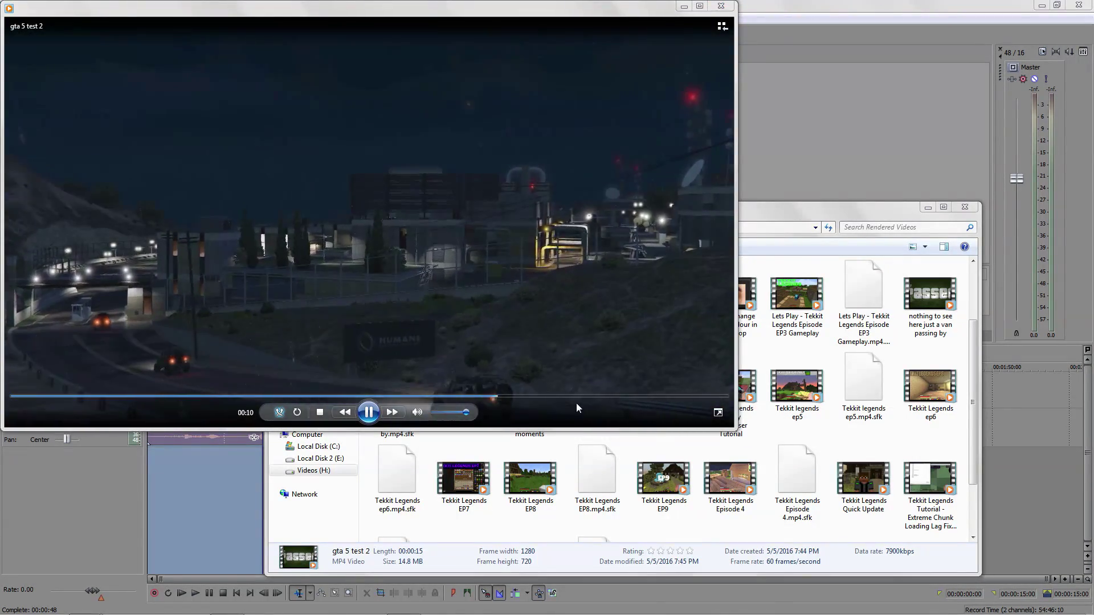
click(658, 395)
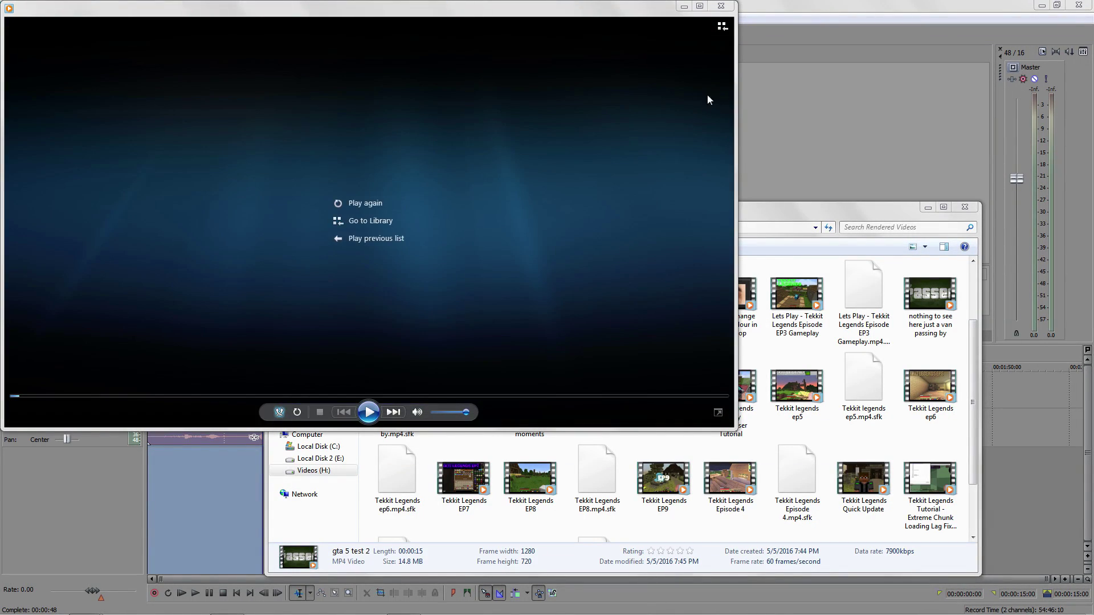
Step: Close Windows Media Player with Alt+F4, returning to the Rendered Videos folder
key(alt+F4)
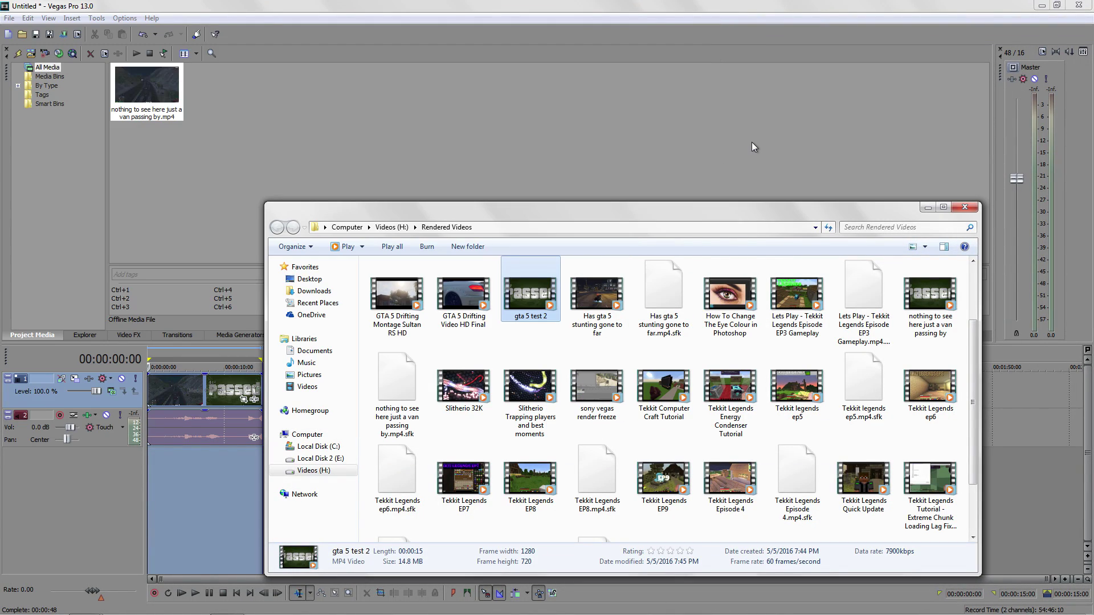